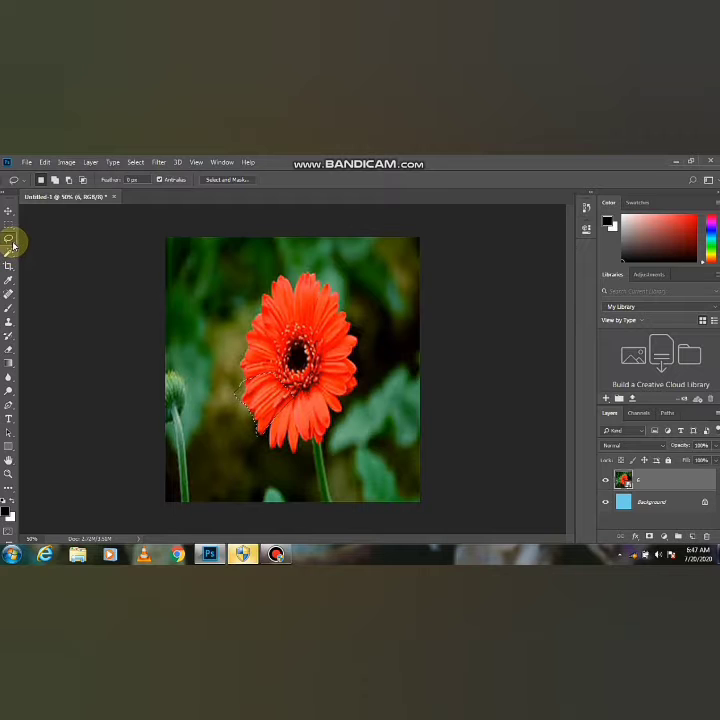
# Step: Draw a straight-edged Polygonal Lasso selection across the red flower and the background to the left of it
pyautogui.rightClick(11, 241)
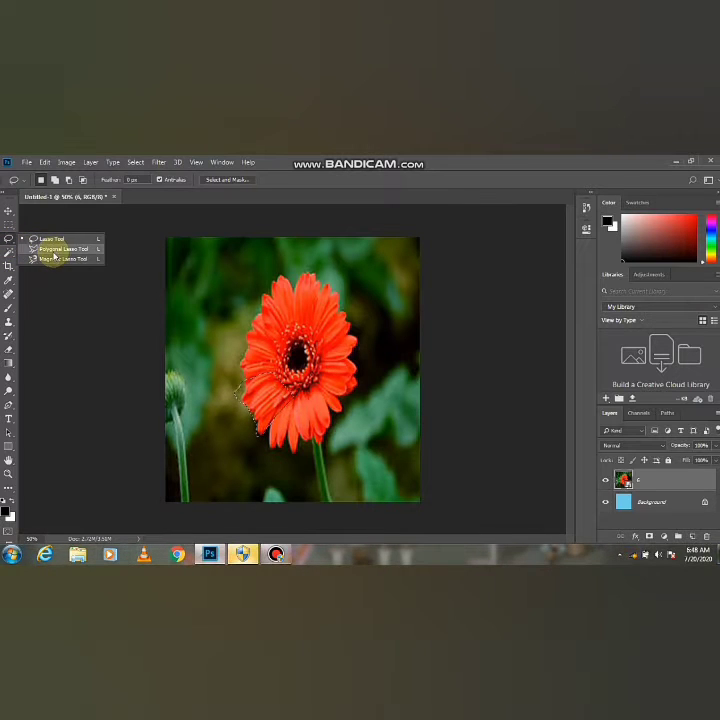
pyautogui.click(55, 257)
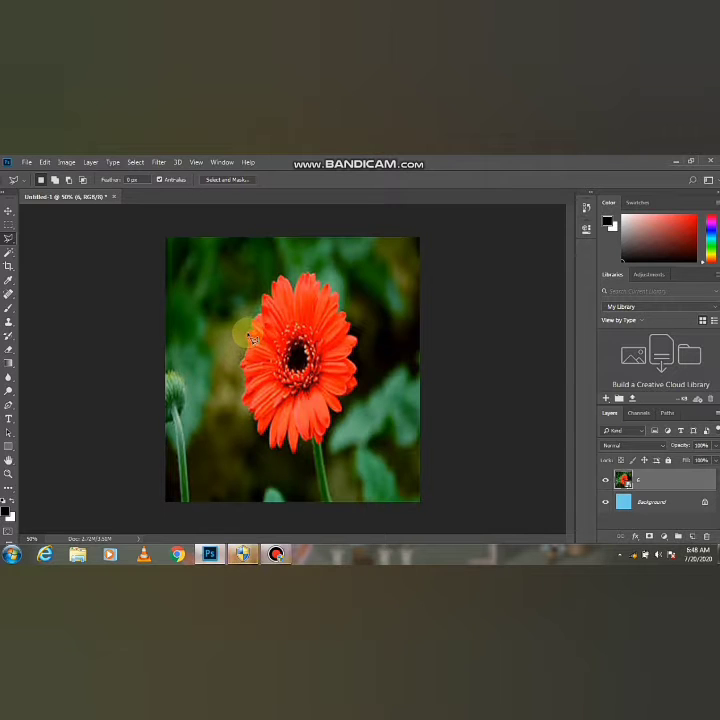
pyautogui.click(284, 292)
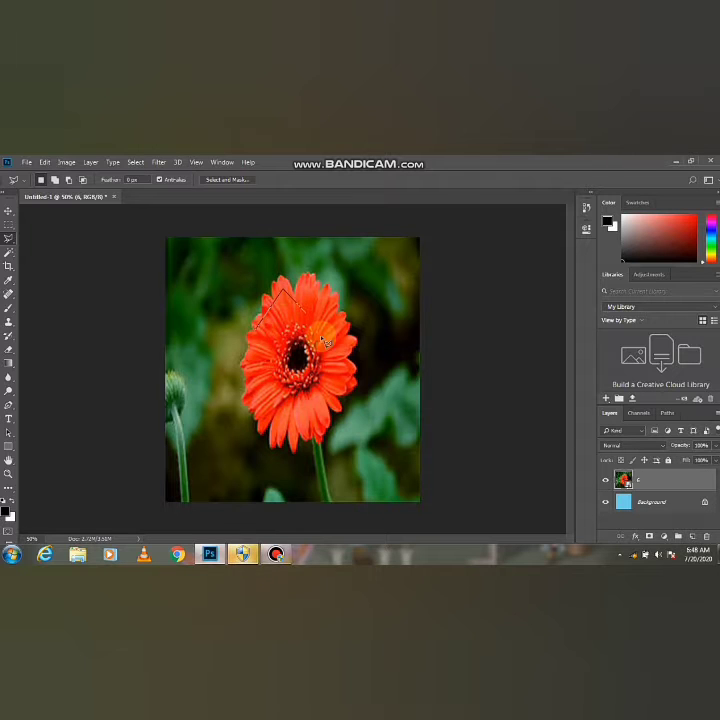
pyautogui.click(321, 339)
pyautogui.click(297, 369)
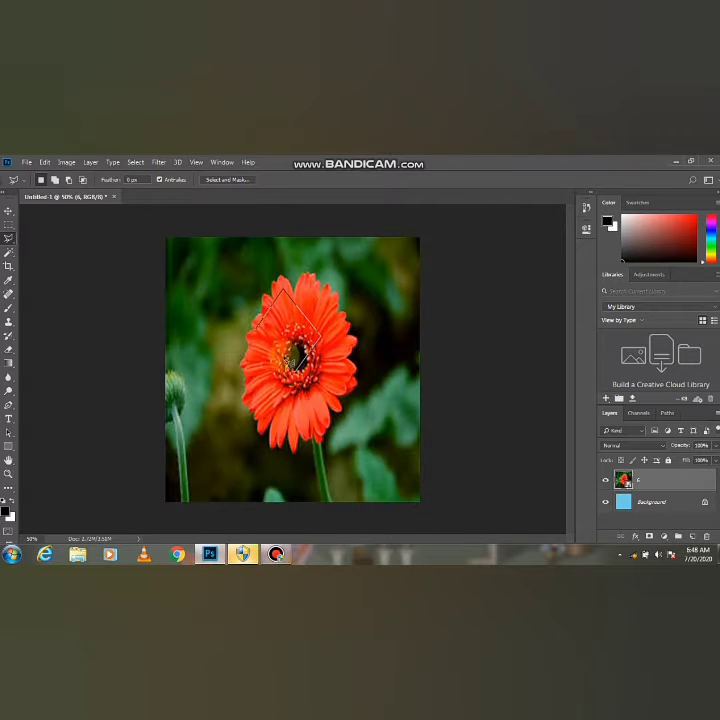
pyautogui.click(259, 327)
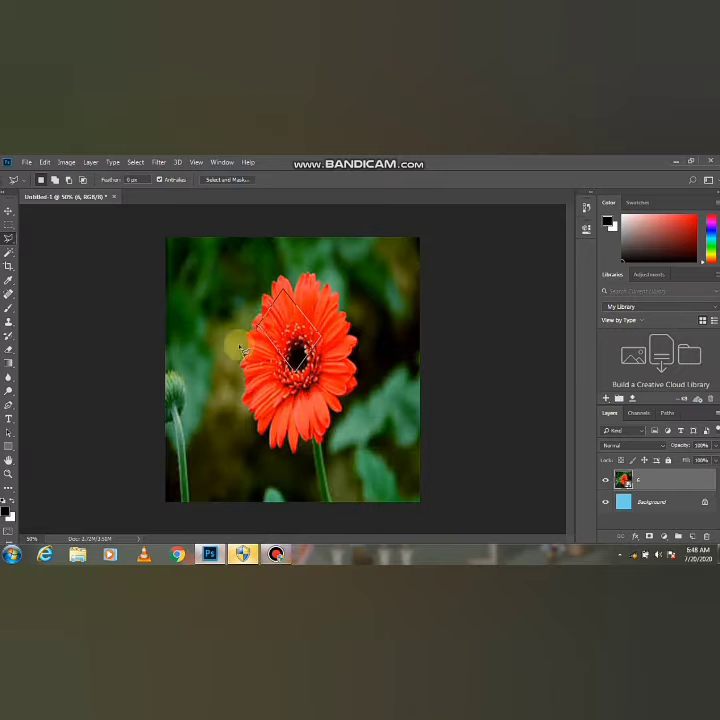
pyautogui.click(203, 395)
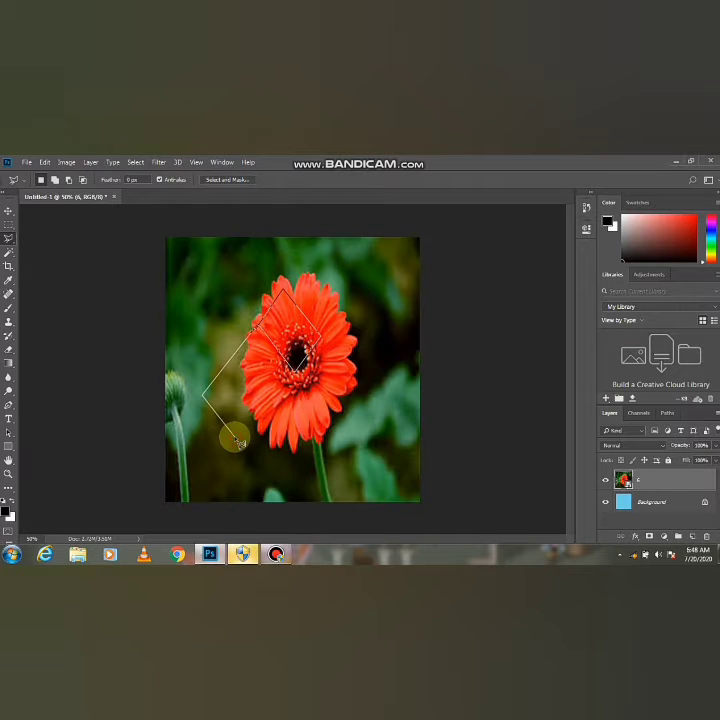
pyautogui.click(237, 441)
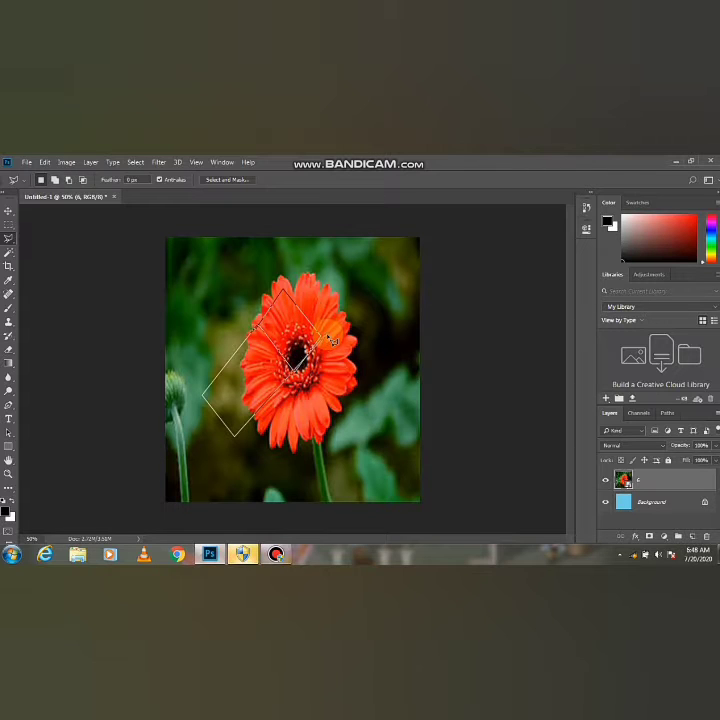
pyautogui.click(324, 342)
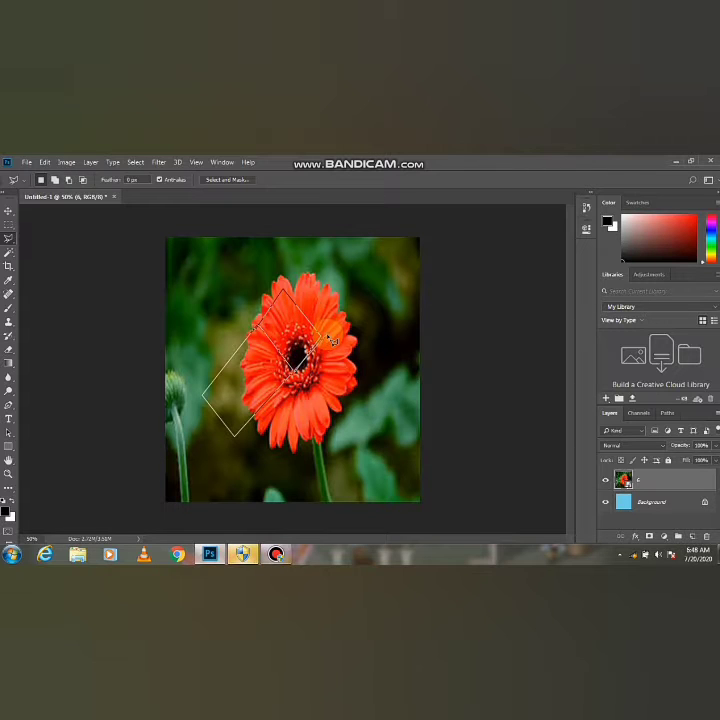
pyautogui.doubleClick(170, 352)
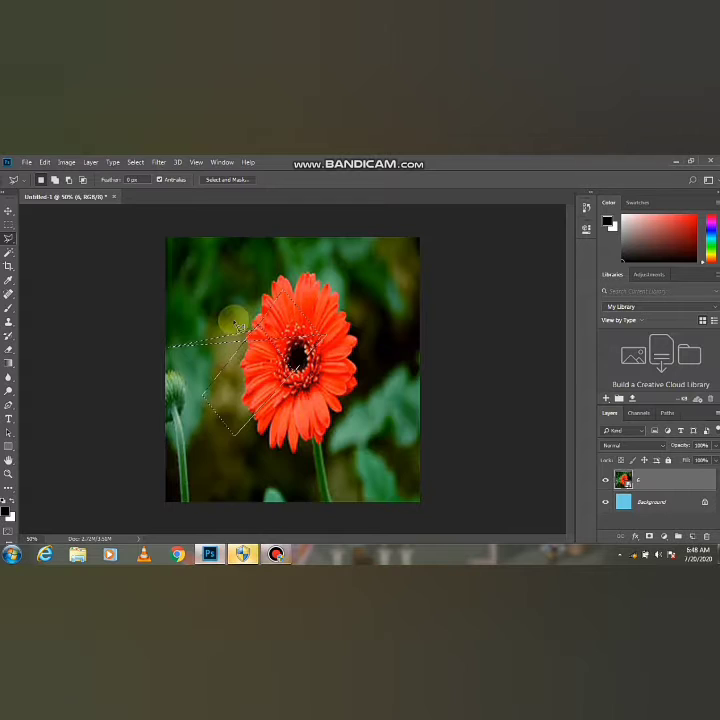
# Step: Try outlining the flower with the Magnetic Lasso, and instead select an area from the photo's upper right edge to the flower's dark centre
pyautogui.rightClick(10, 240)
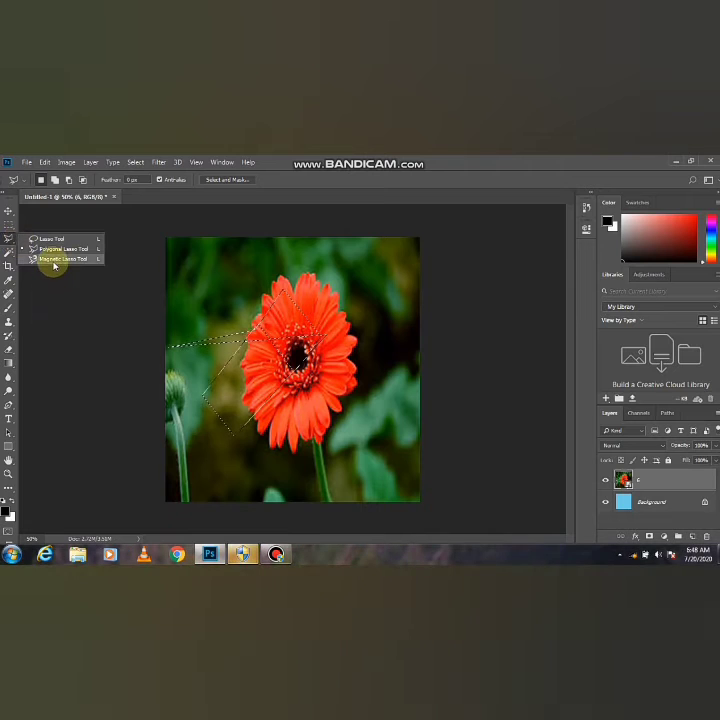
pyautogui.click(53, 262)
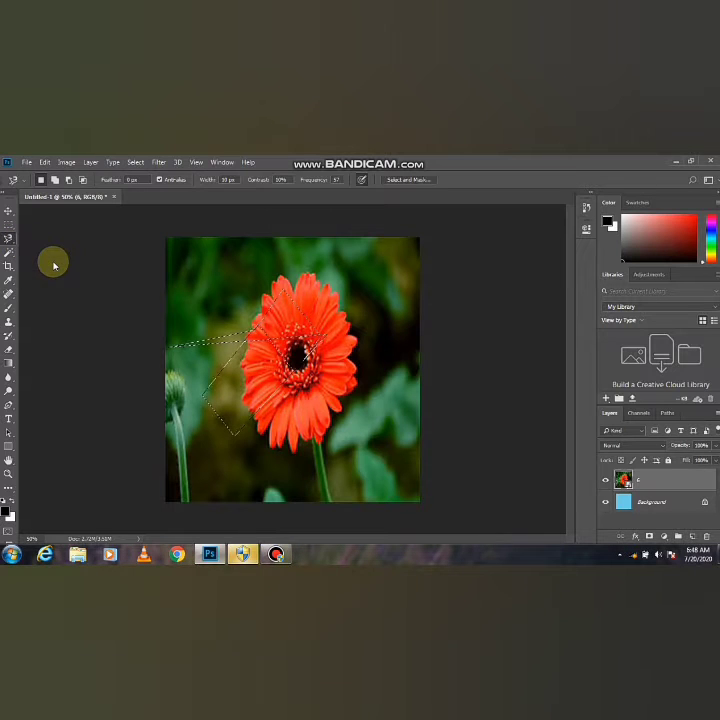
pyautogui.click(288, 436)
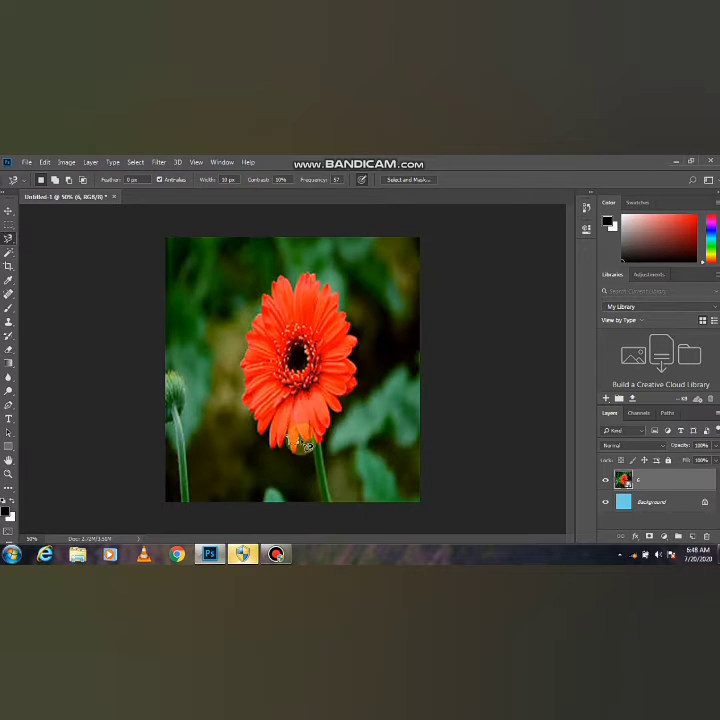
pyautogui.click(292, 440)
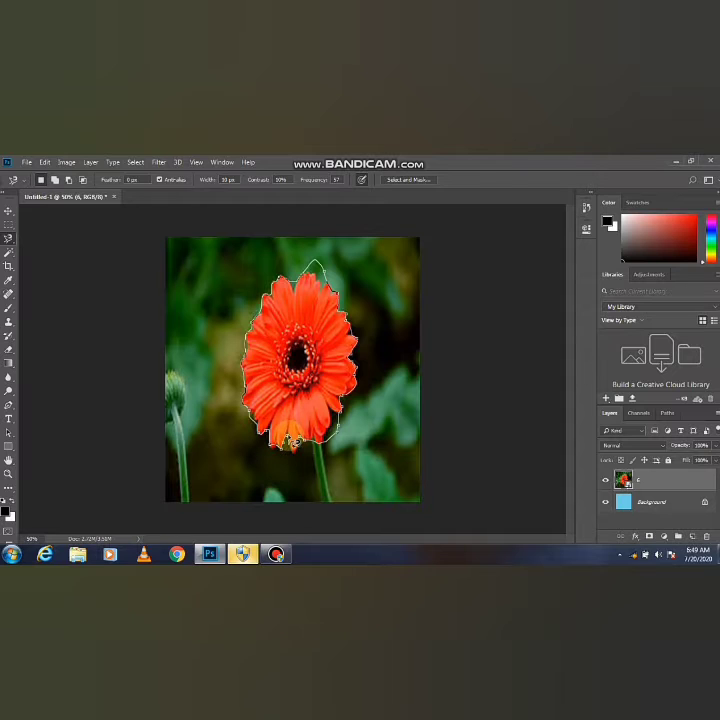
pyautogui.press('Escape')
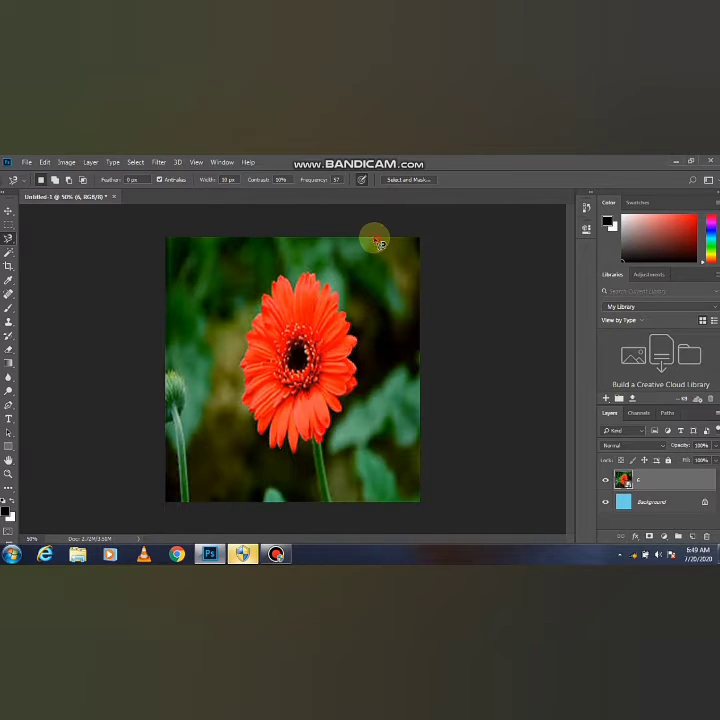
pyautogui.click(376, 242)
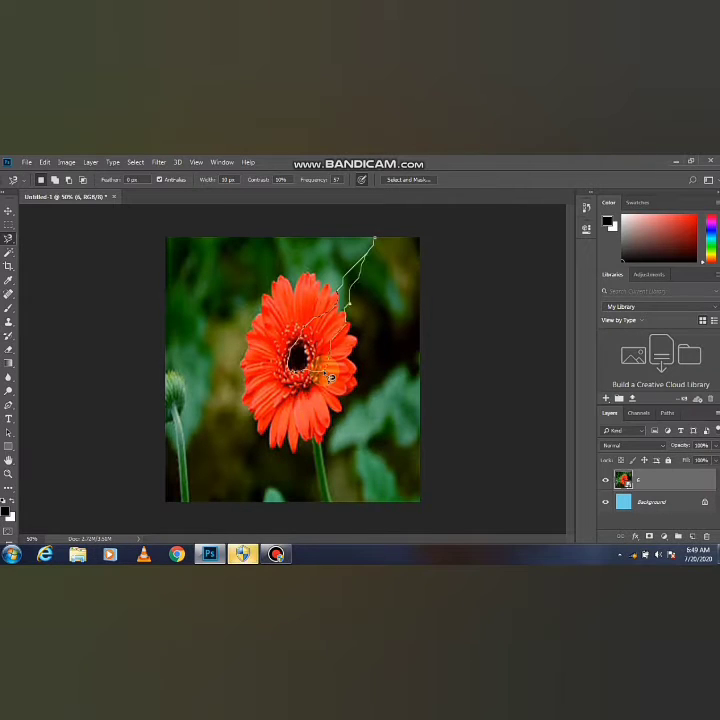
pyautogui.doubleClick(325, 373)
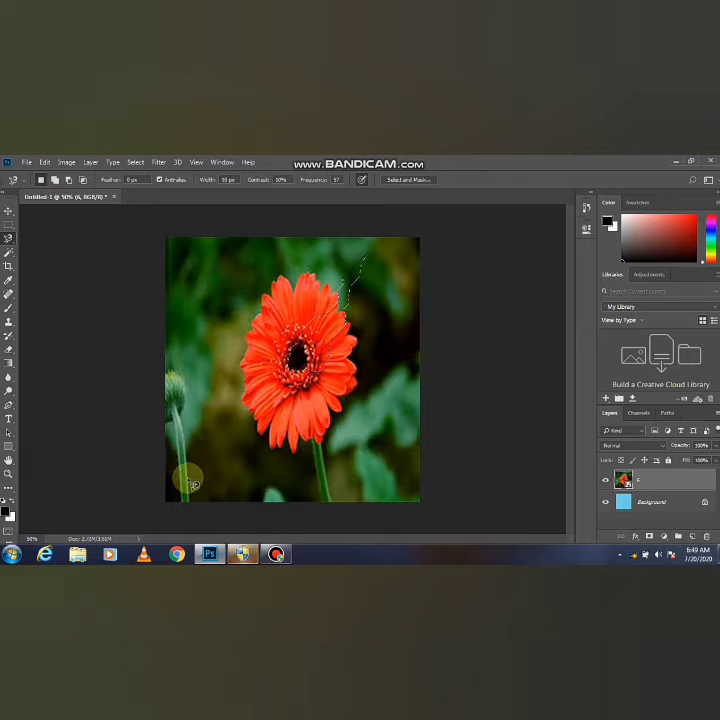
# Step: Add the background on the left side of the flower to the selection with the Quick Selection tool
pyautogui.click(13, 258)
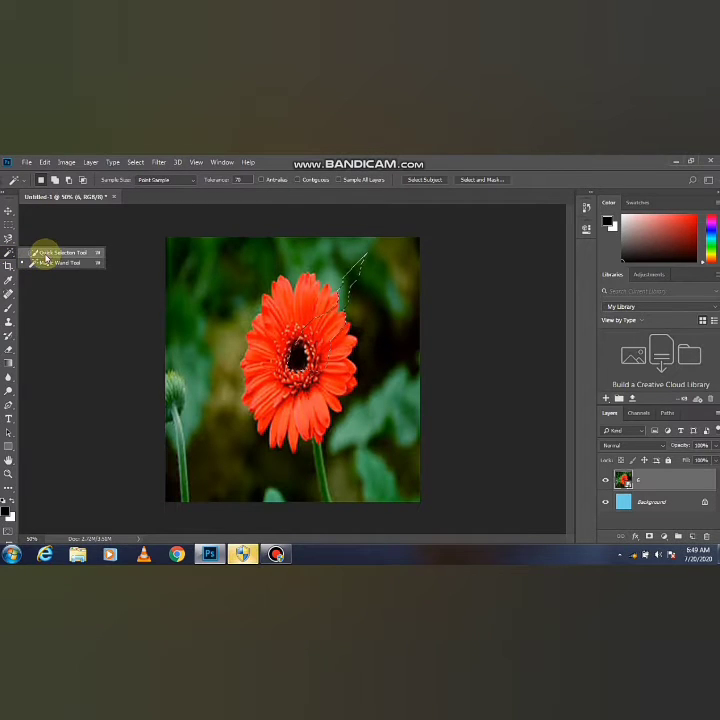
pyautogui.click(45, 256)
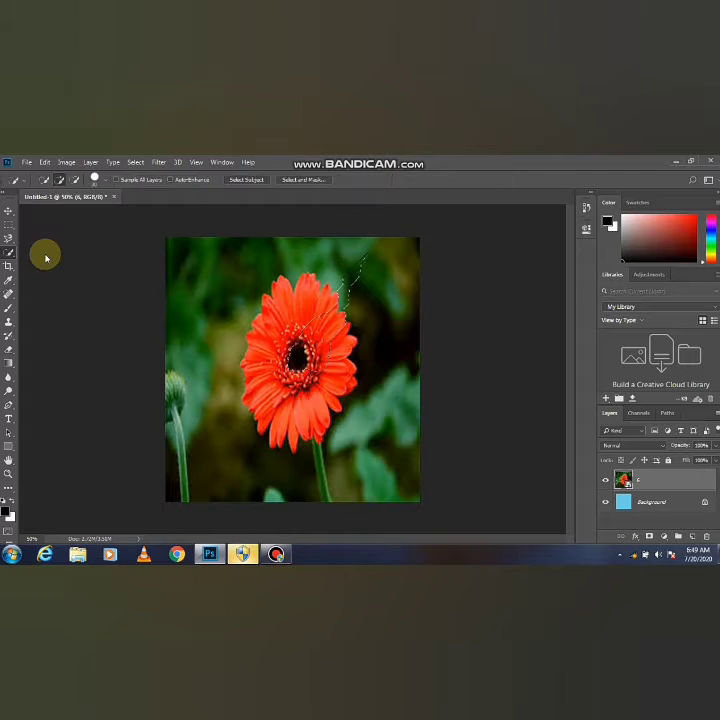
pyautogui.click(198, 287)
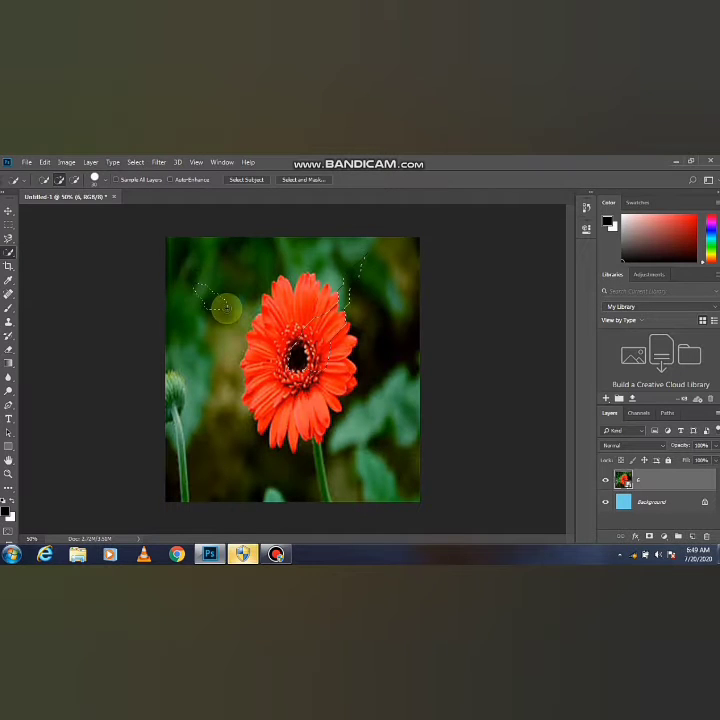
pyautogui.click(209, 347)
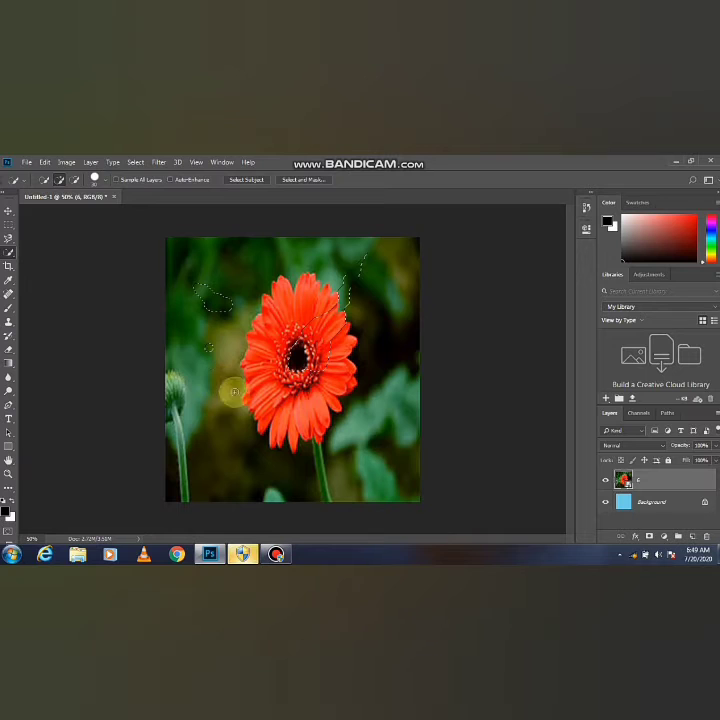
pyautogui.moveTo(233, 392)
pyautogui.mouseDown()
pyautogui.moveTo(237, 434)
pyautogui.moveTo(283, 479)
pyautogui.mouseUp()
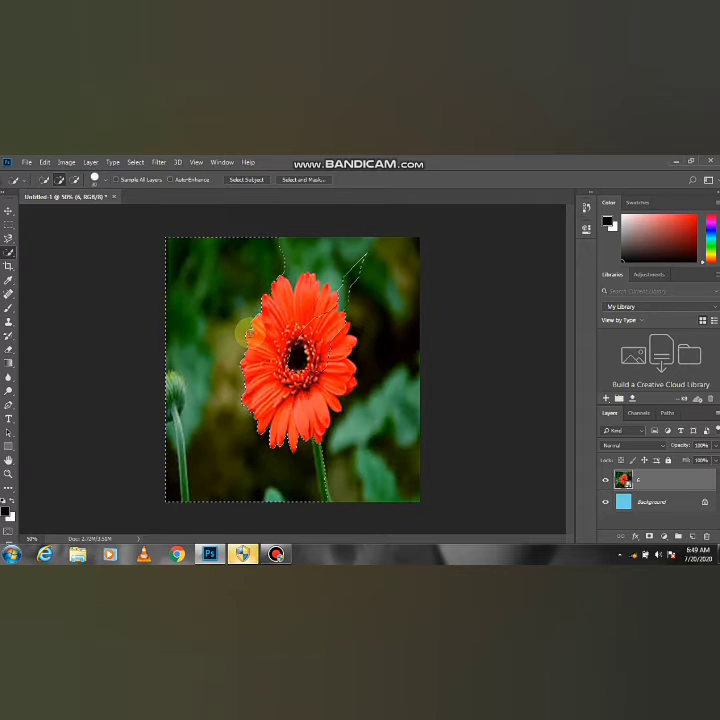
# Step: Select the green leaves around the flower with the Magic Wand tool, sampling several spots in the background
pyautogui.rightClick(12, 256)
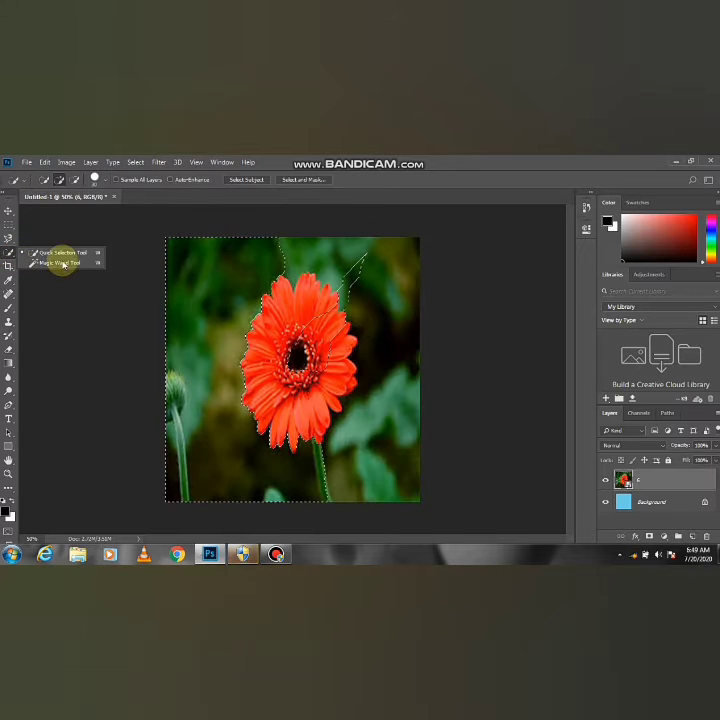
pyautogui.click(61, 262)
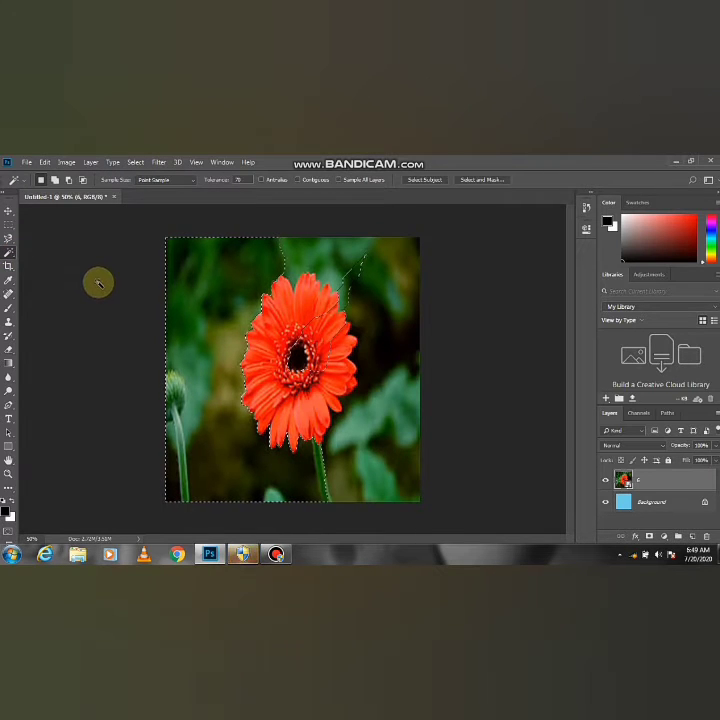
pyautogui.click(372, 400)
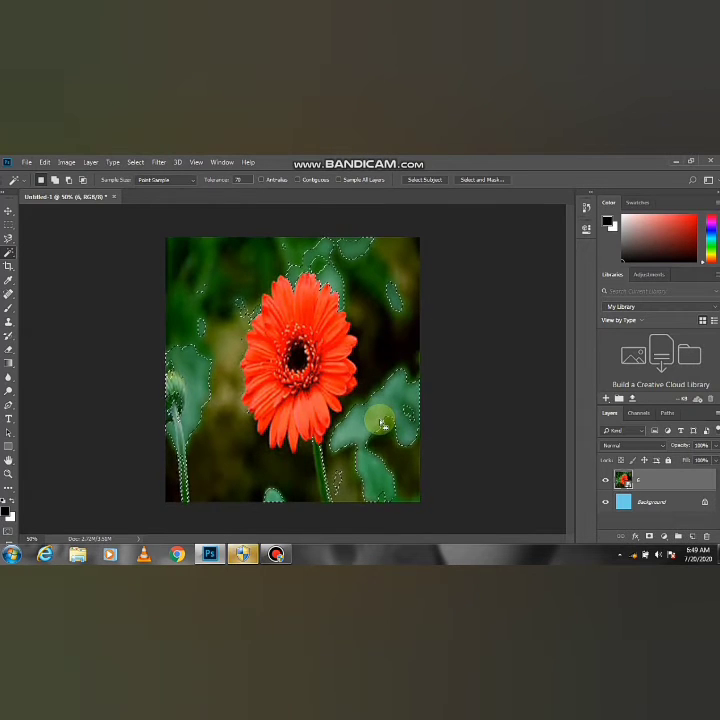
pyautogui.click(308, 259)
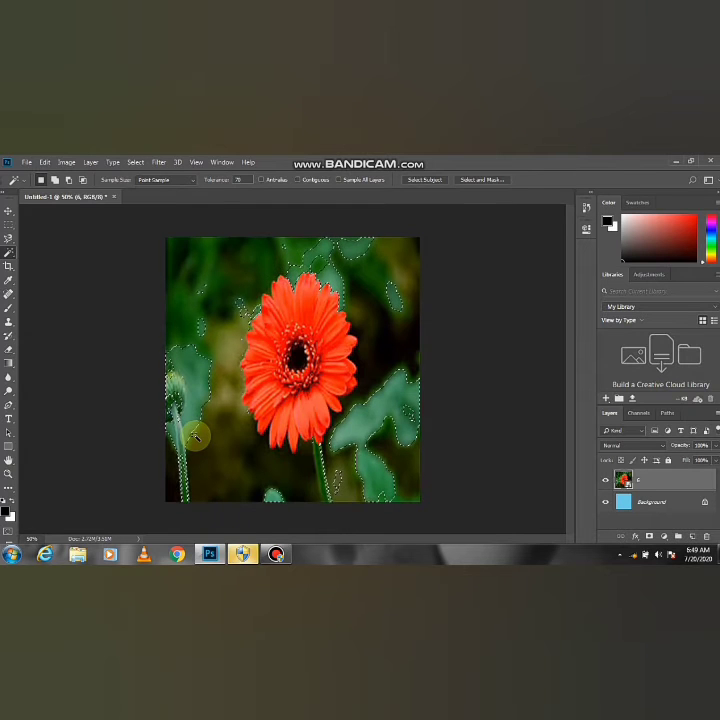
pyautogui.click(239, 442)
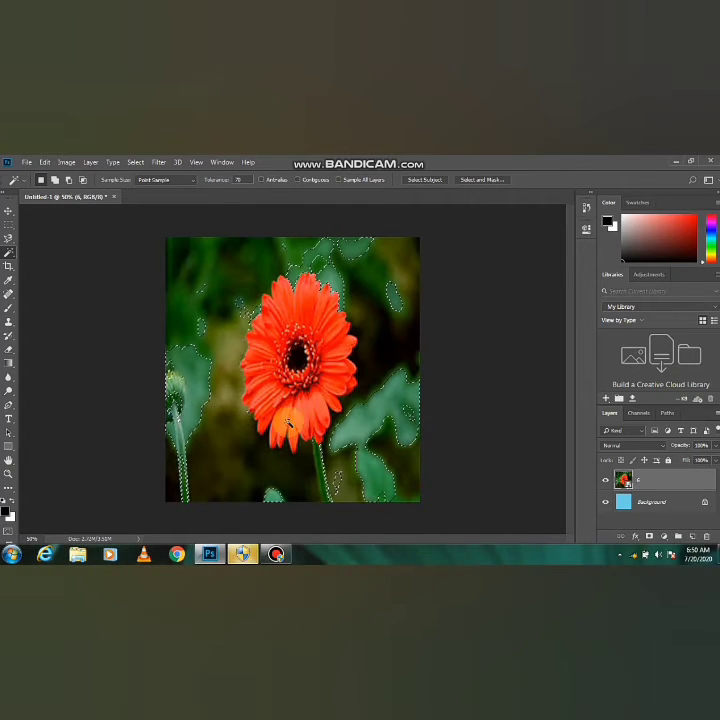
# Step: Set the Magic Wand tolerance to 100 and sample the leaves and dark background to the right of the flower
pyautogui.click(265, 285)
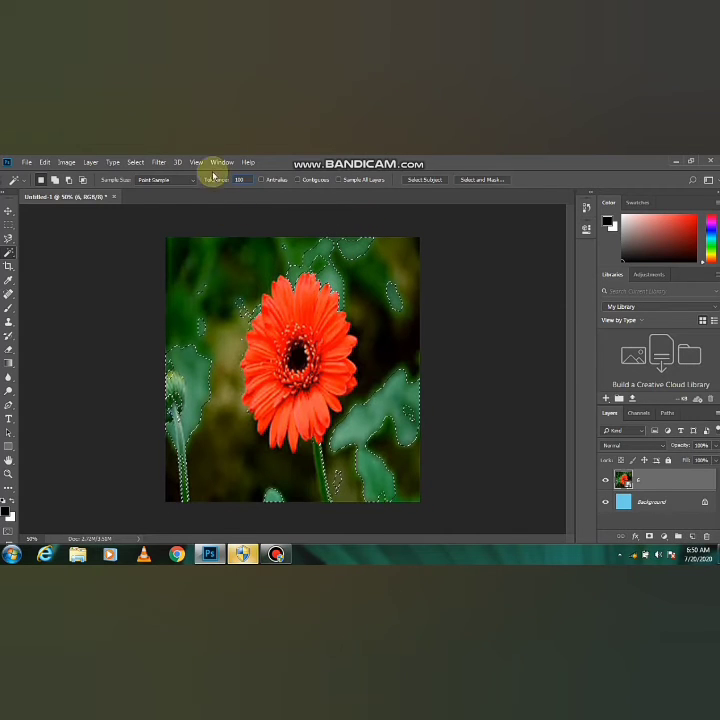
pyautogui.click(376, 275)
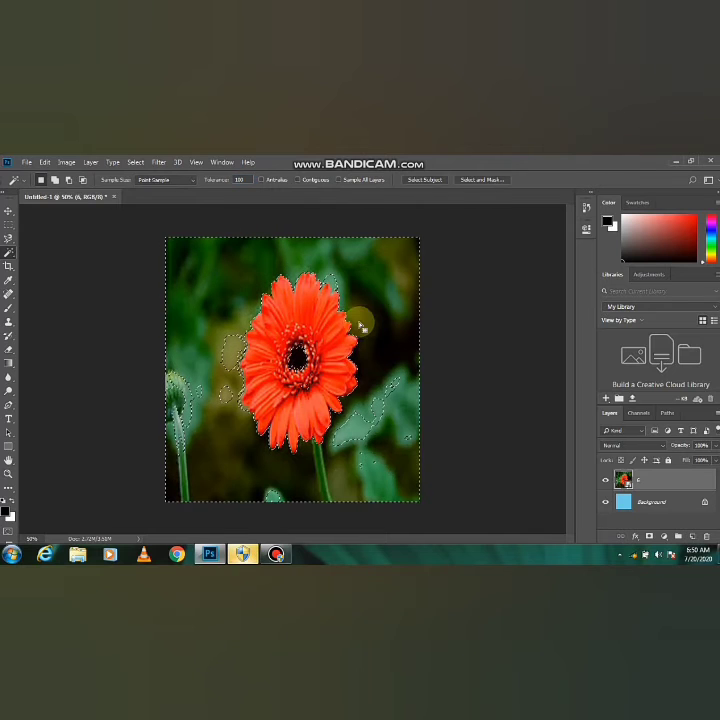
pyautogui.click(374, 394)
pyautogui.click(384, 347)
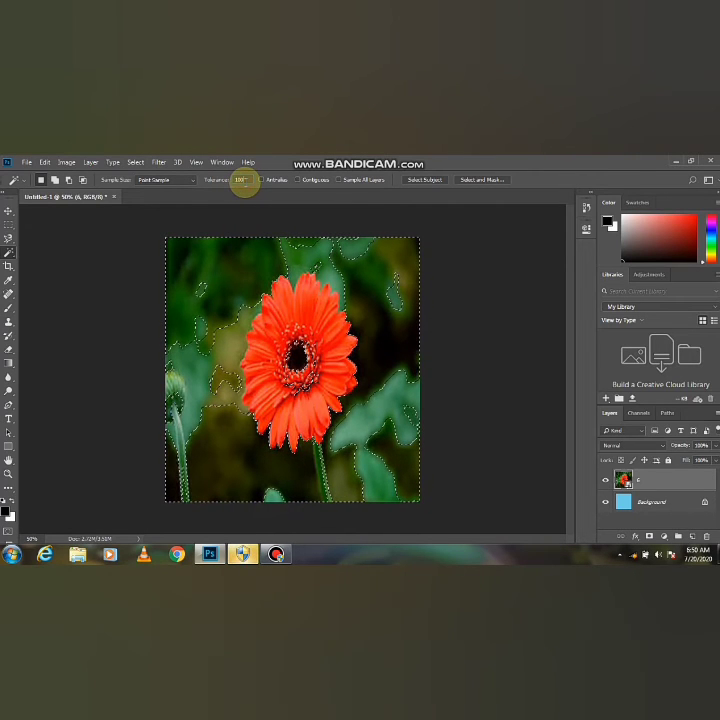
# Step: Set the Magic Wand tolerance to 10, clear the selection and sample the green leaf at the flower's lower right
pyautogui.click(245, 182)
pyautogui.write('1')
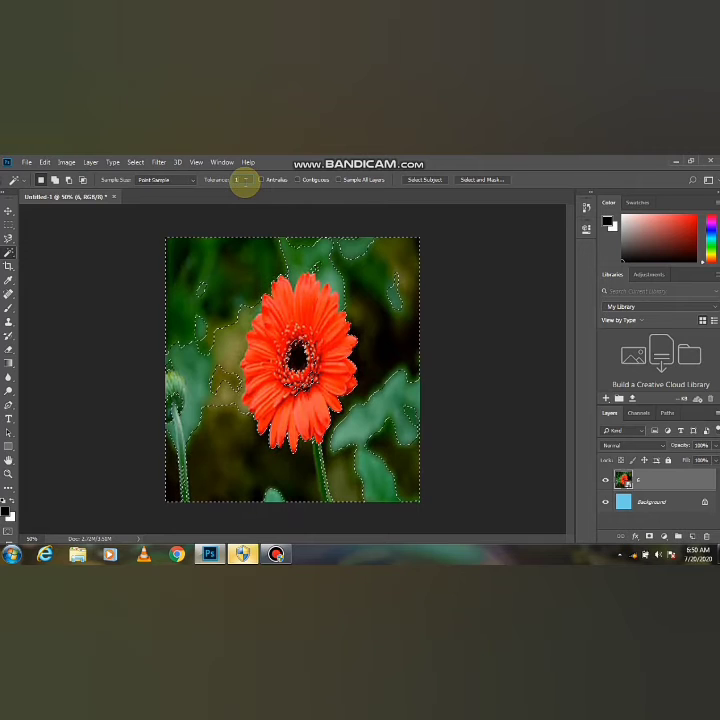
pyautogui.write('0')
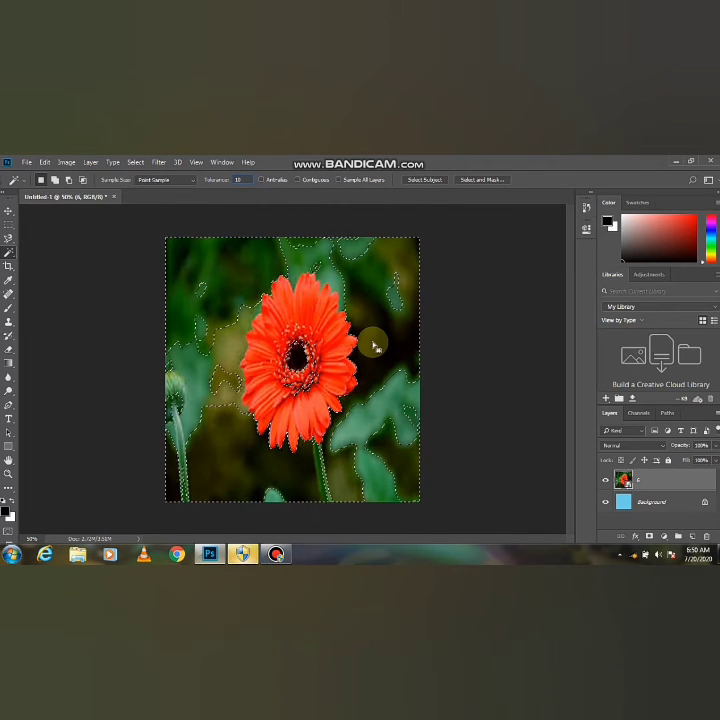
pyautogui.hotkey('ctrl', 'd')
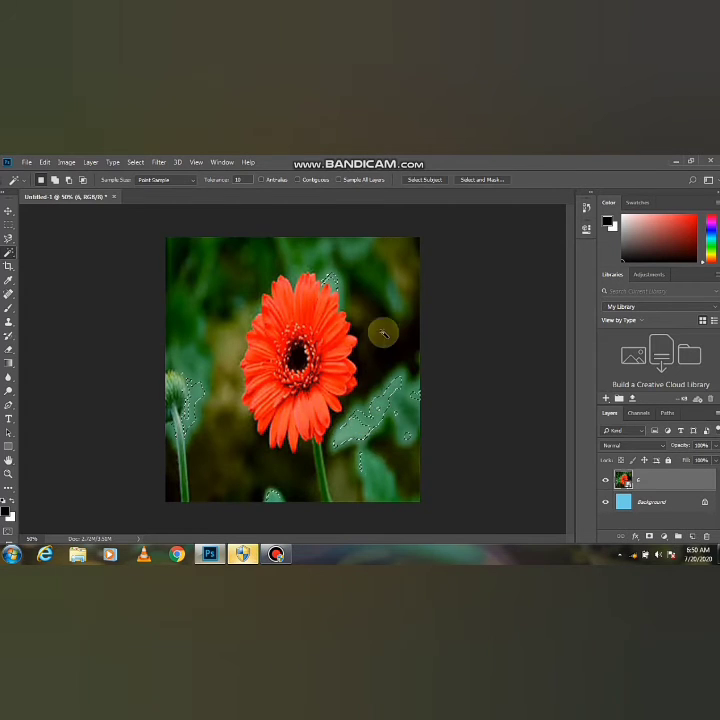
pyautogui.click(366, 384)
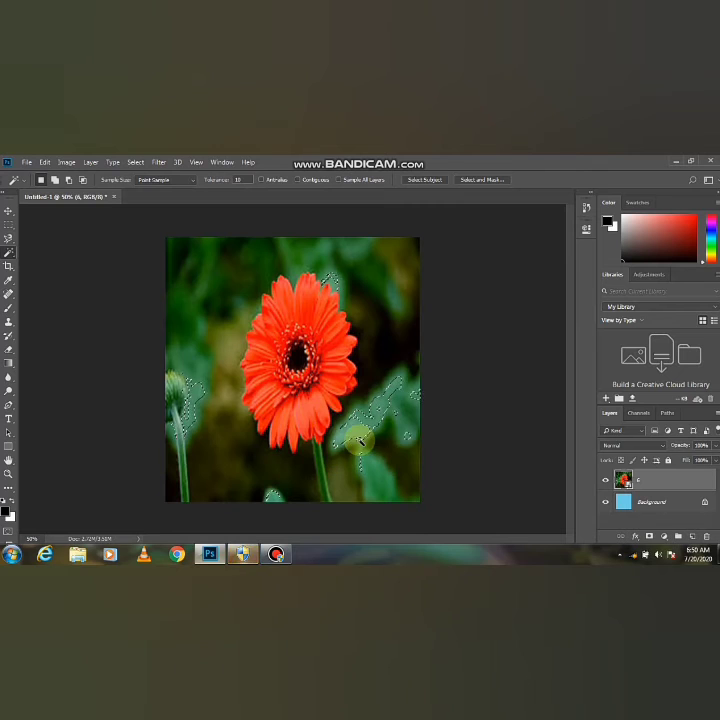
# Step: Select the red petals with the Magic Wand at a tolerance of 70, and turn on the Contiguous option
pyautogui.click(304, 318)
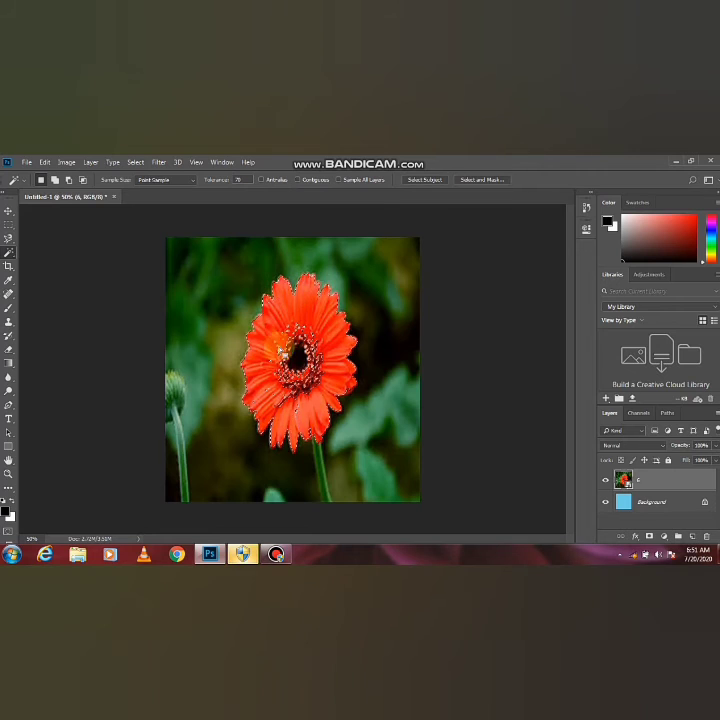
pyautogui.click(297, 180)
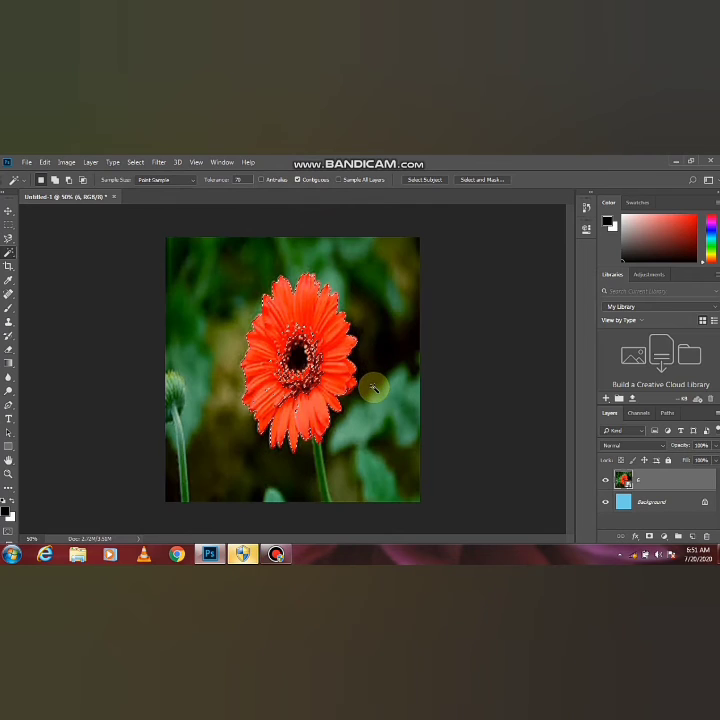
# Step: Magic-wand the lower-right leaf and upper background with Contiguous on, and repeat with Contiguous off on the leaf and dark area right of the flower
pyautogui.click(378, 416)
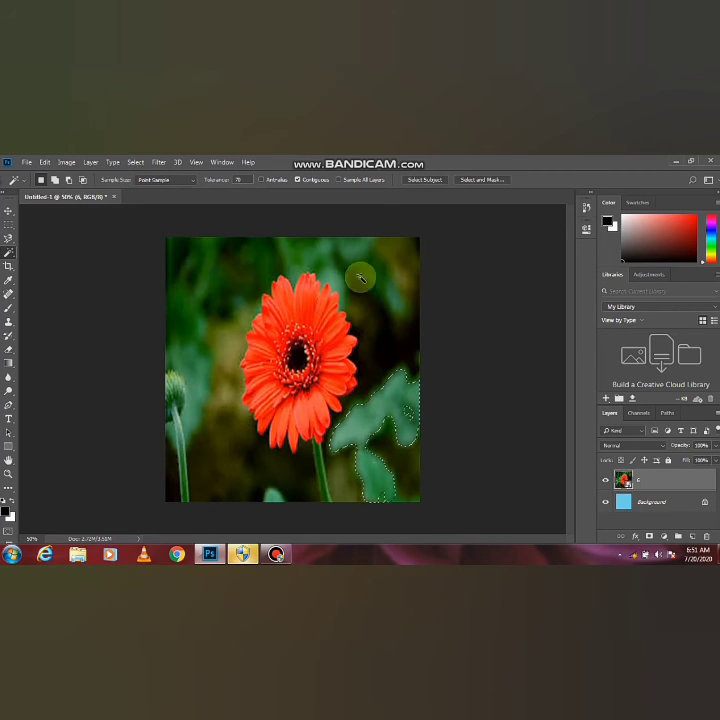
pyautogui.click(331, 260)
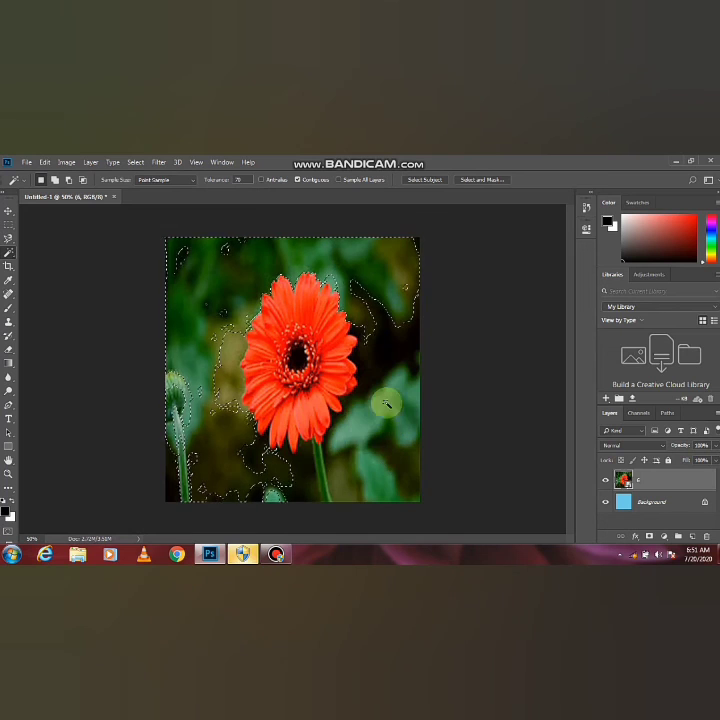
pyautogui.click(298, 180)
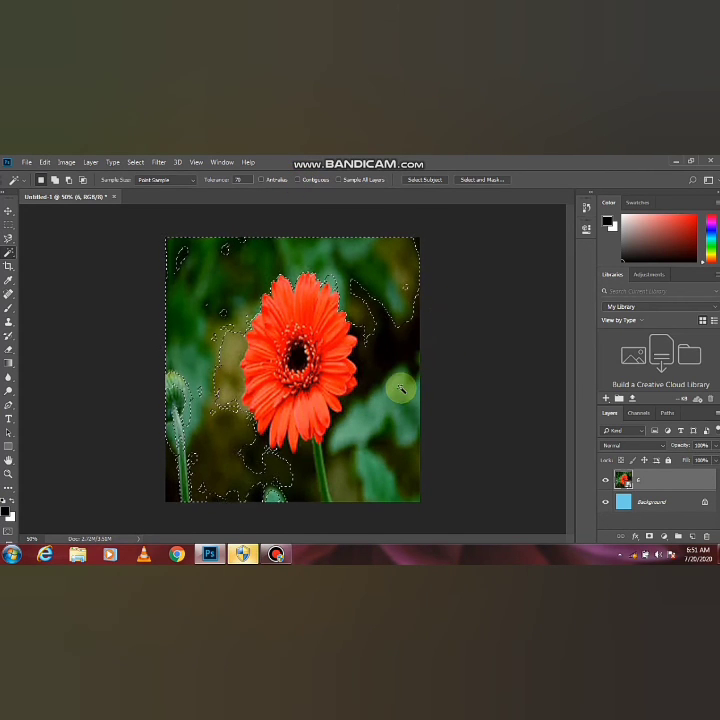
pyautogui.click(398, 393)
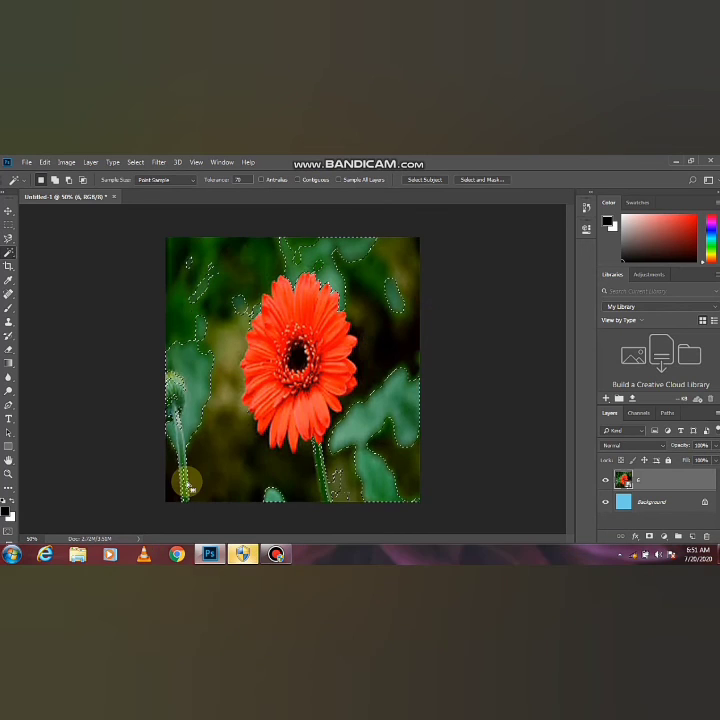
pyautogui.click(398, 337)
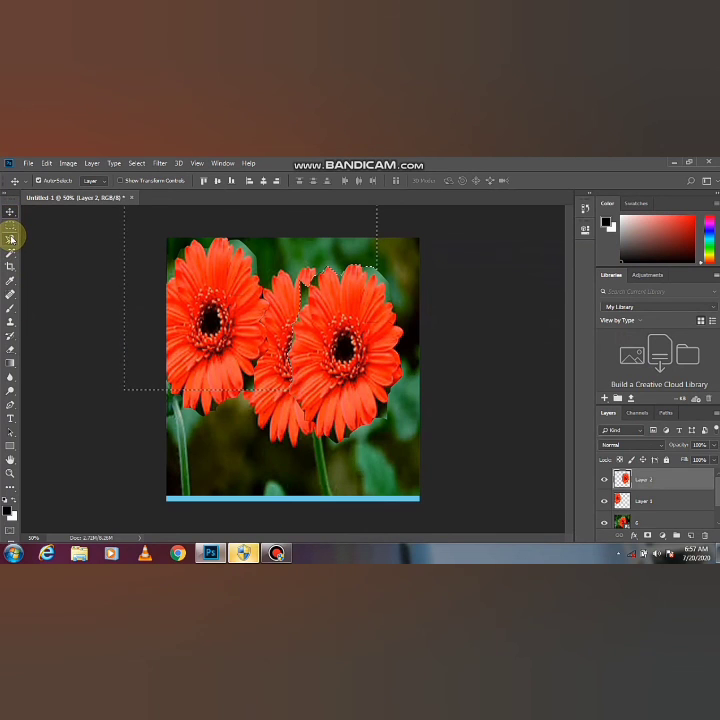
# Step: Move the flower copy on Layer 2 to the lower-right corner of the photo, beside the original flower
pyautogui.moveTo(340, 315); pyautogui.dragTo(386, 383)
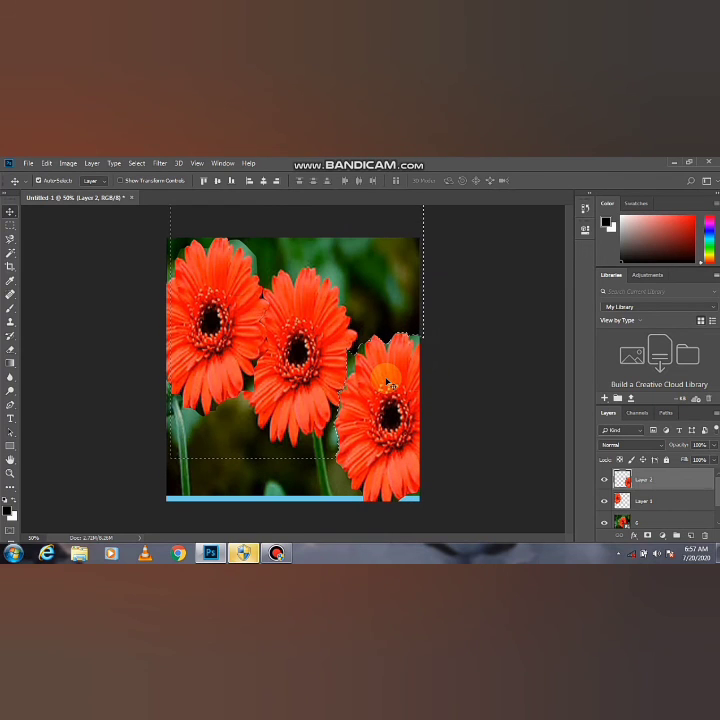